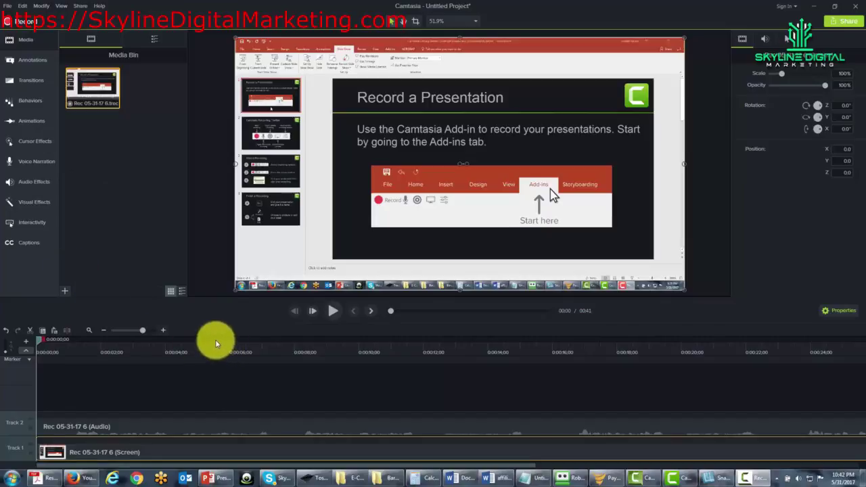
- Shift the Audio clip left, then separate the Screen clip's audio from its video
left_click_drag(208, 423, 169, 421)
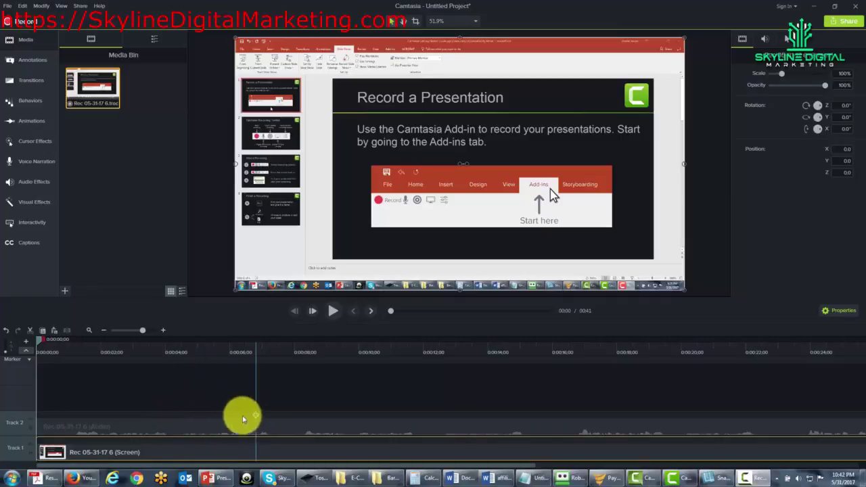
left_click_drag(243, 419, 132, 423)
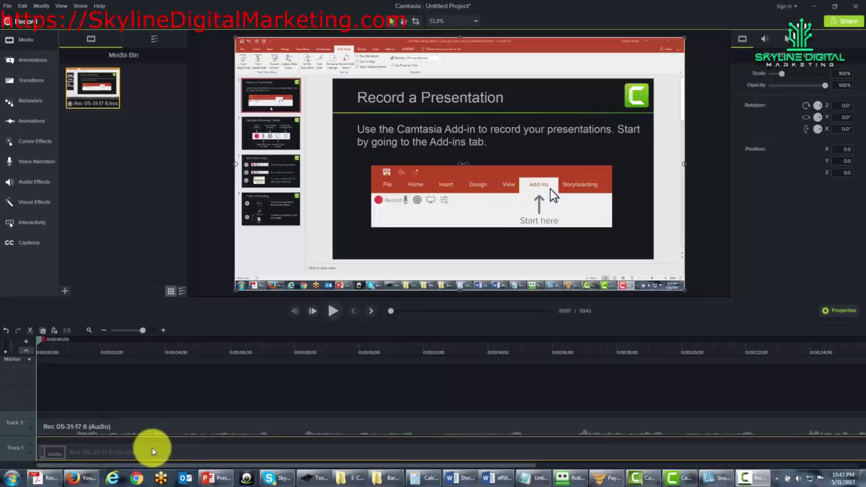
right_click(152, 447)
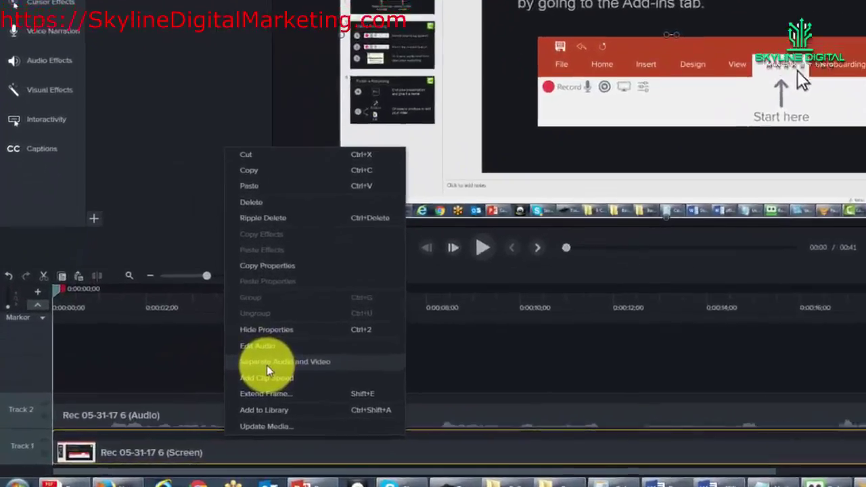
left_click(185, 393)
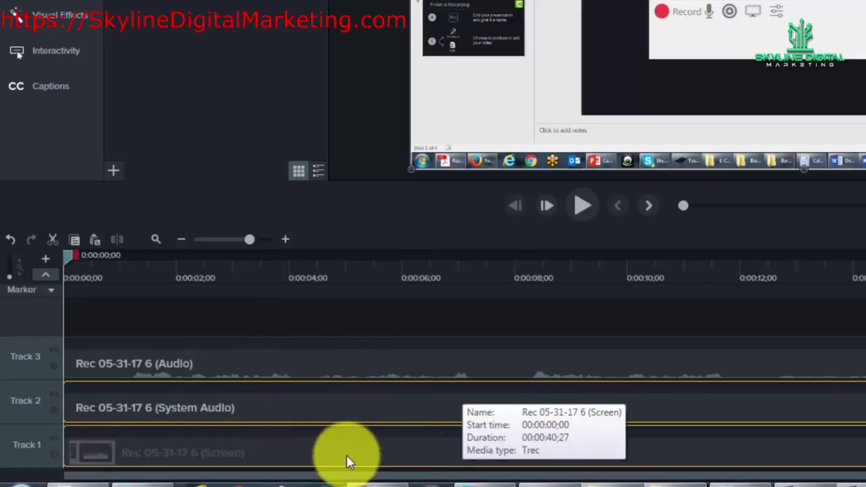
- Inspect the resulting Screen, System Audio and Audio clips on Tracks 1, 2 and 3
left_click(207, 460)
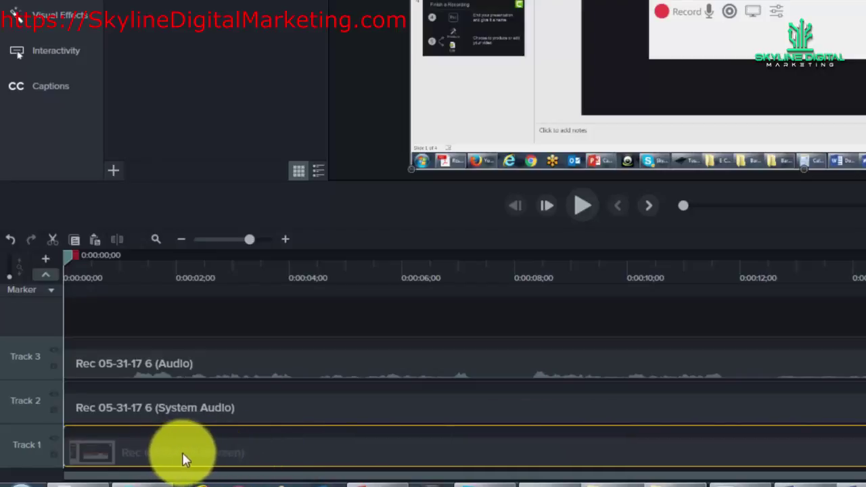
left_click(278, 410)
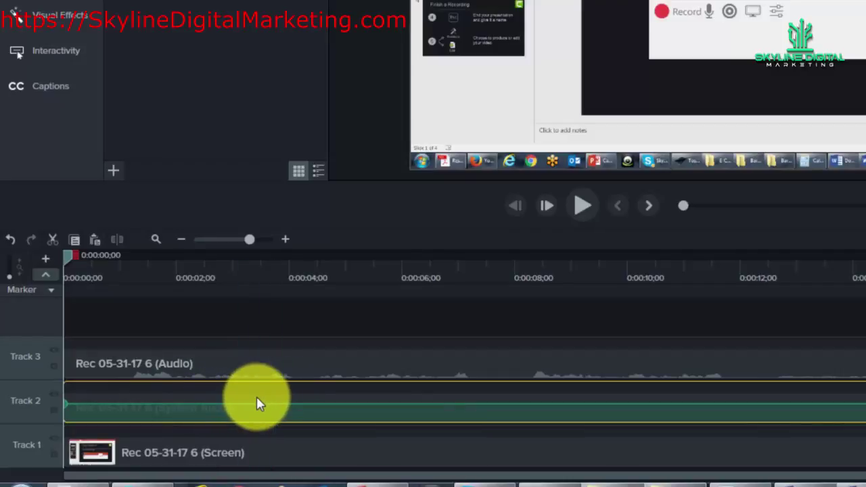
left_click(270, 364)
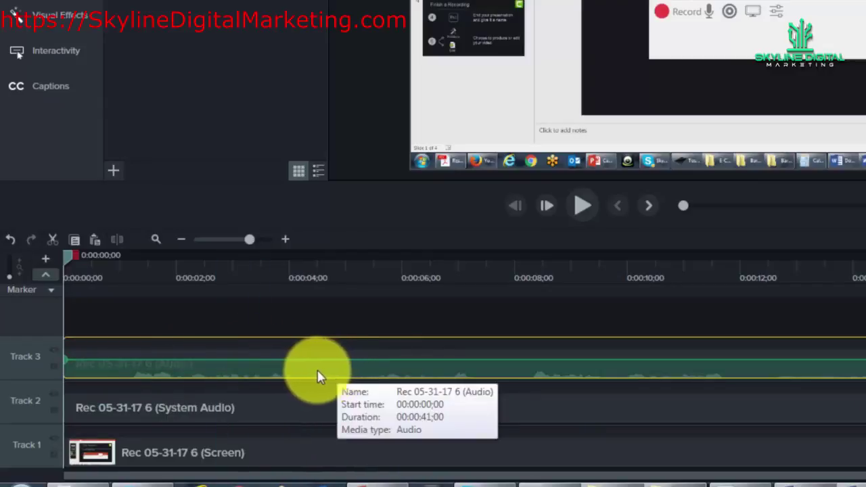
left_click(277, 404)
left_click(277, 444)
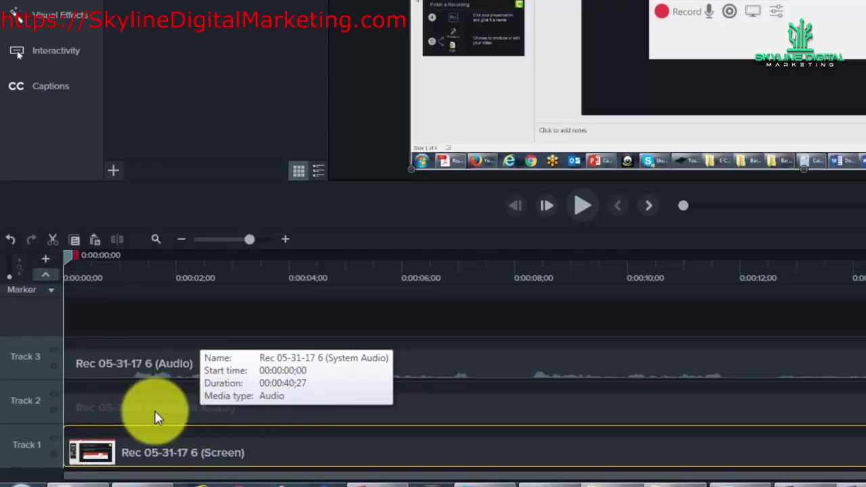
left_click(178, 411)
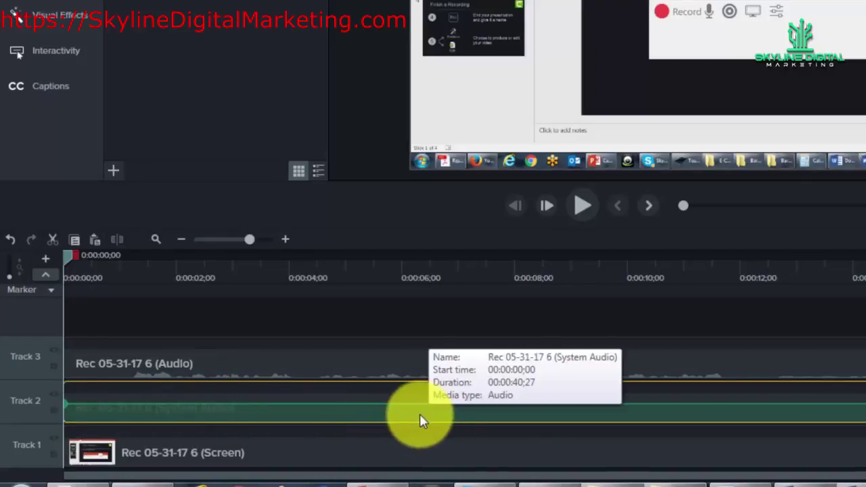
left_click(277, 359)
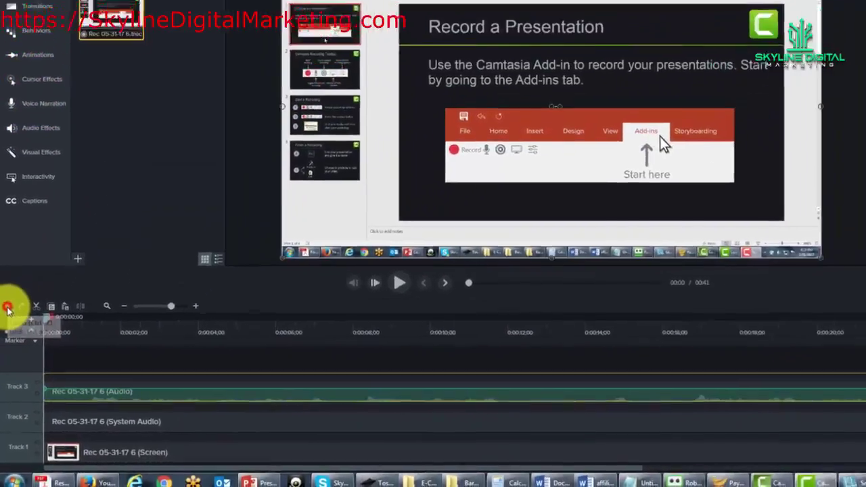
- Undo the split and scrub the playhead to preview the recording around 12–14 seconds
left_click(11, 242)
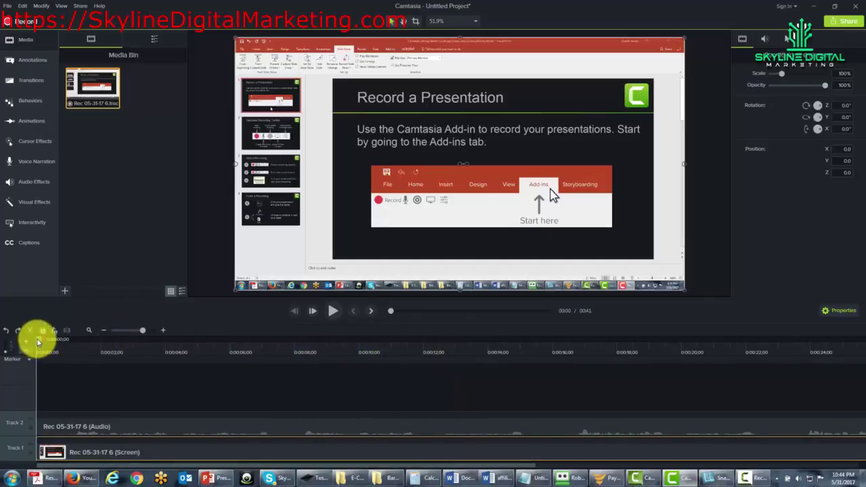
left_click_drag(39, 342, 425, 345)
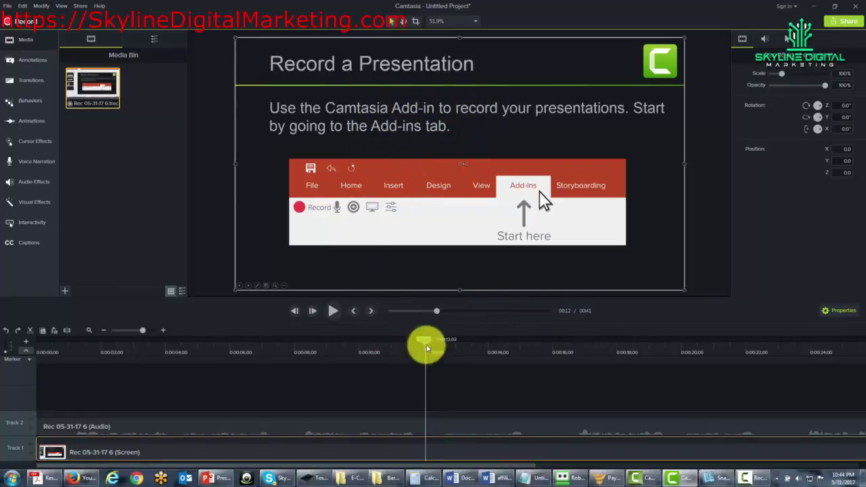
left_click_drag(426, 339, 461, 342)
left_click_drag(527, 334, 375, 350)
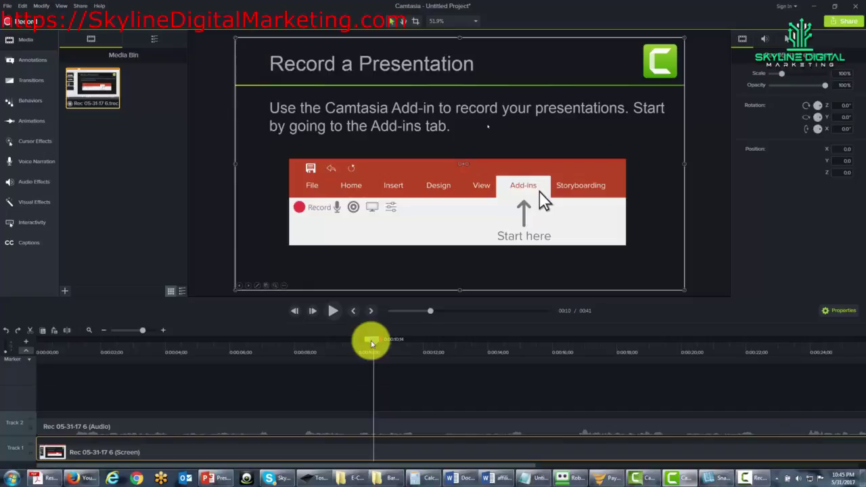
key("ctrl+Home")
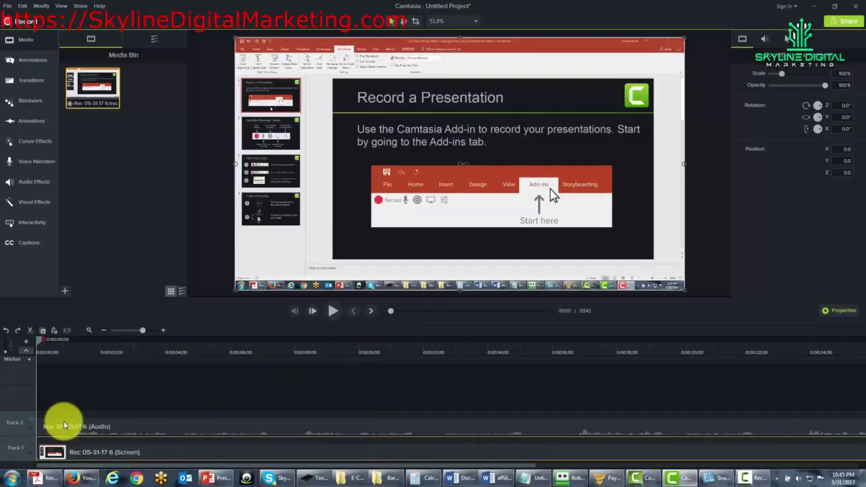
left_click(332, 313)
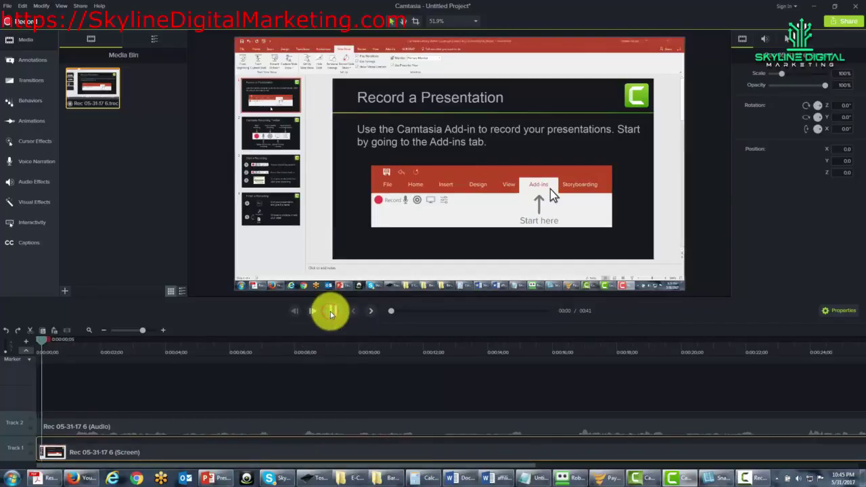
left_click(332, 312)
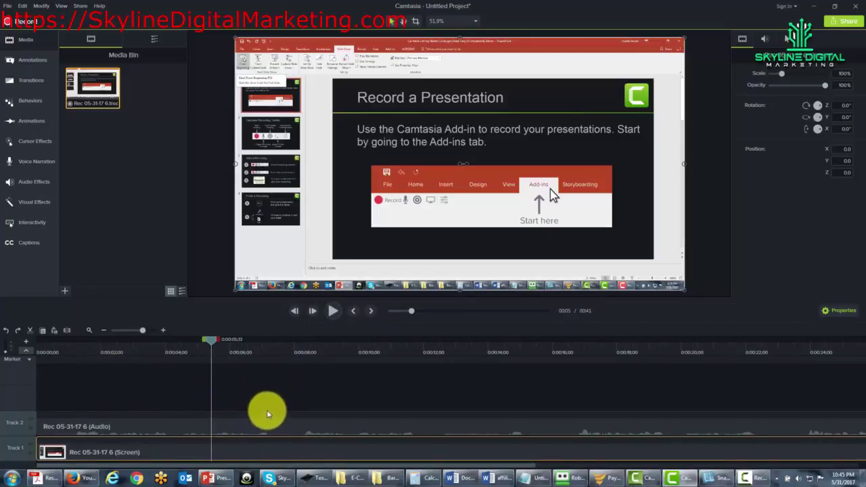
left_click(210, 441)
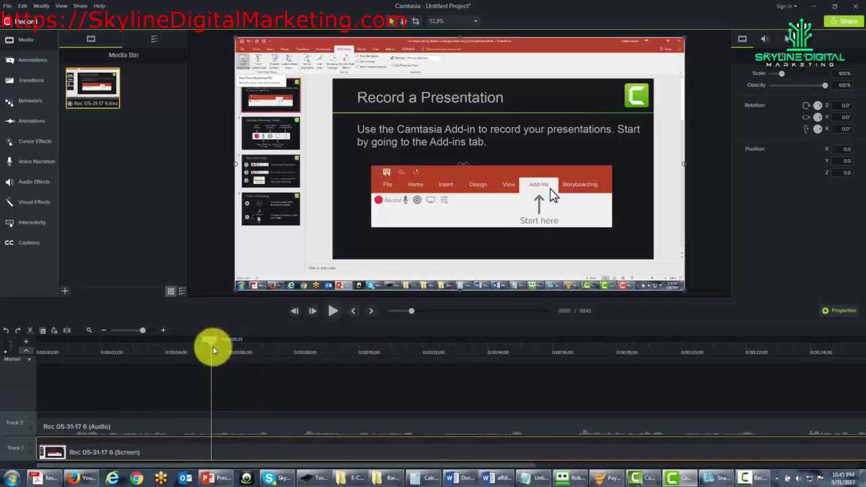
mouse_move(213, 342)
left_mouse_down()
mouse_move(287, 343)
mouse_move(58, 340)
mouse_move(269, 354)
left_mouse_up()
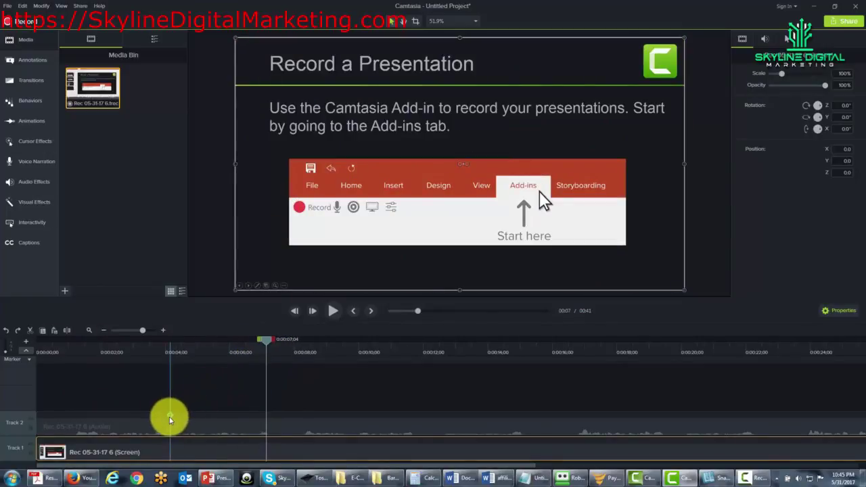
left_click(217, 423)
left_click(197, 454)
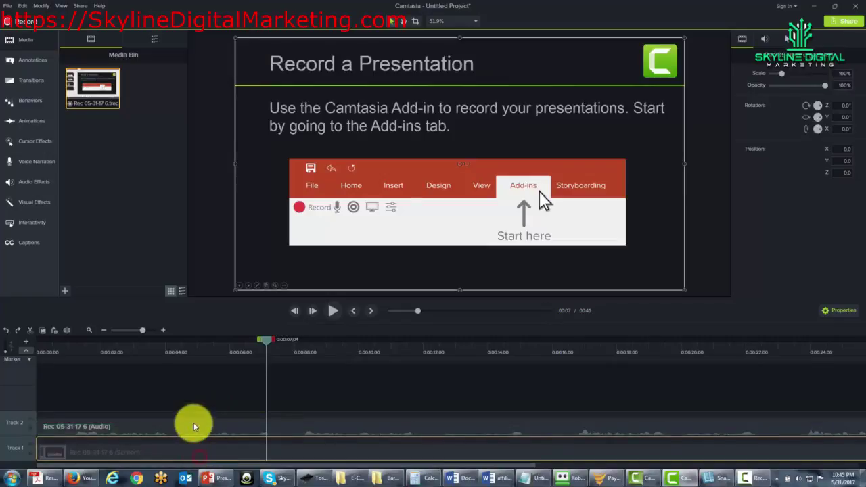
left_click(192, 423)
left_click(187, 451)
left_click(436, 319)
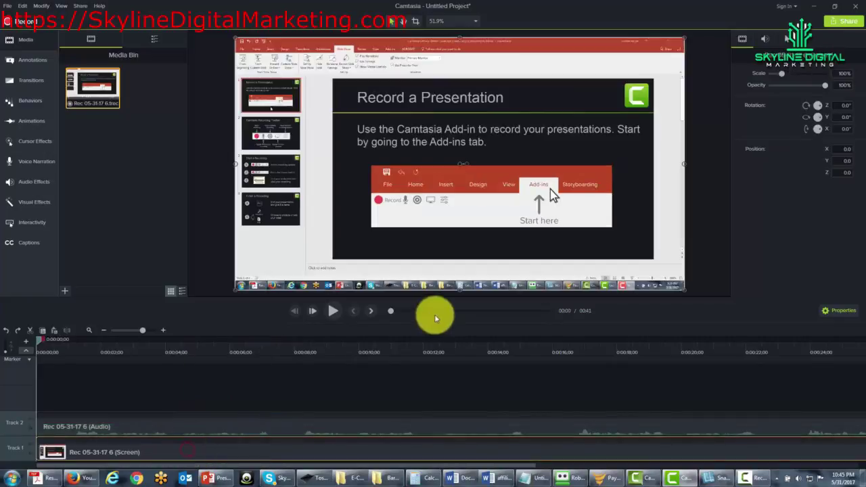
- Zoom the timeline out and in until the 41-second Audio and Screen clips fit the width
left_click(104, 331)
left_click(104, 331)
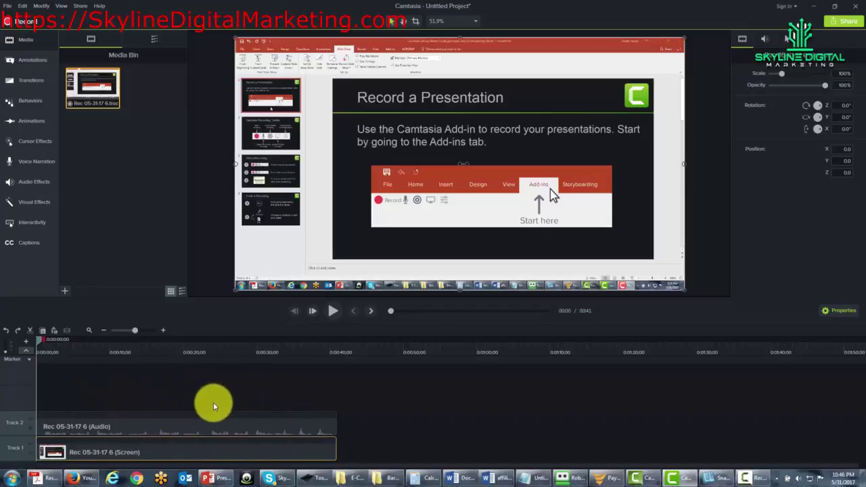
left_click(163, 334)
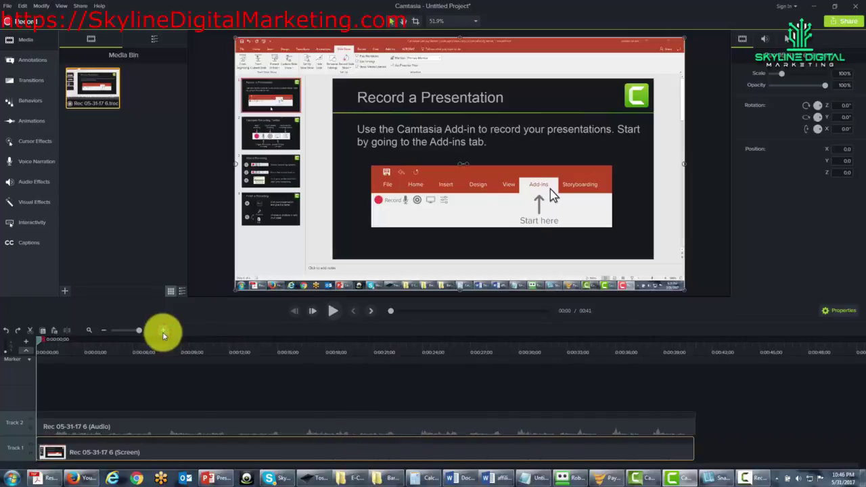
left_click(162, 334)
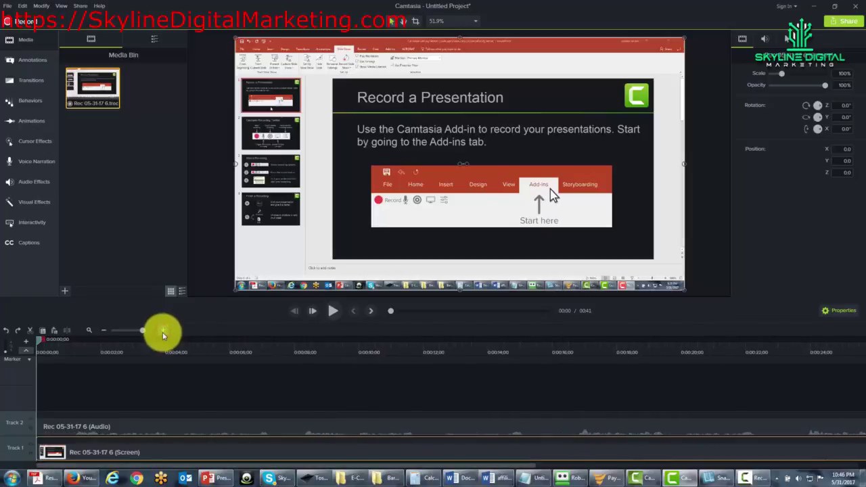
left_click(162, 334)
left_click(105, 331)
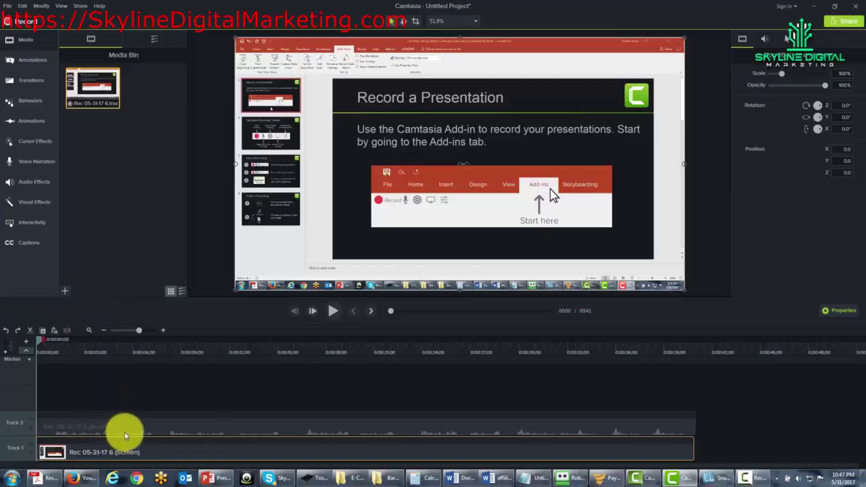
left_click(101, 422)
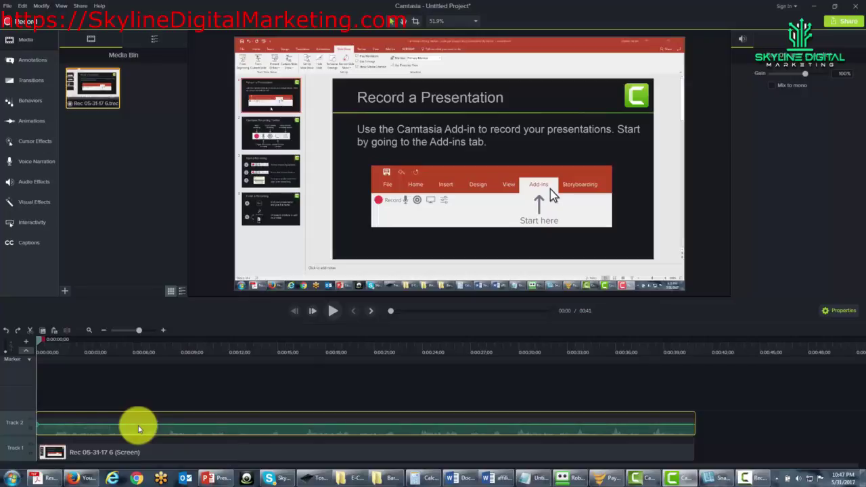
key("Delete")
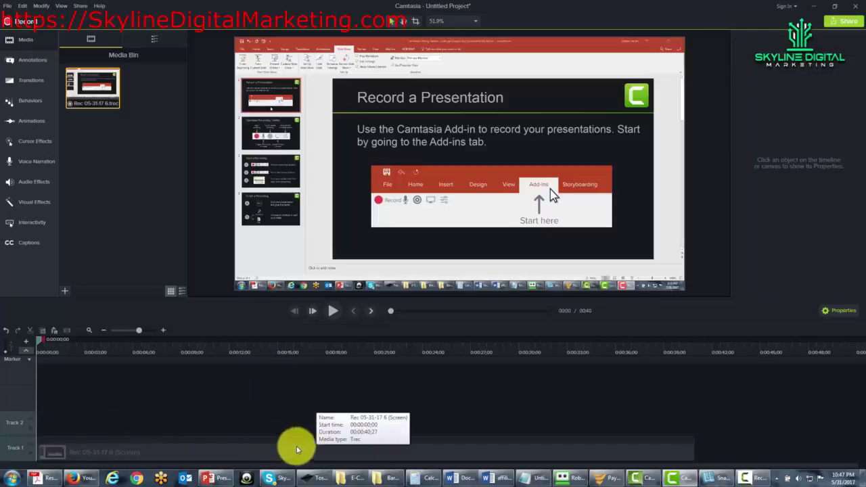
left_click(6, 331)
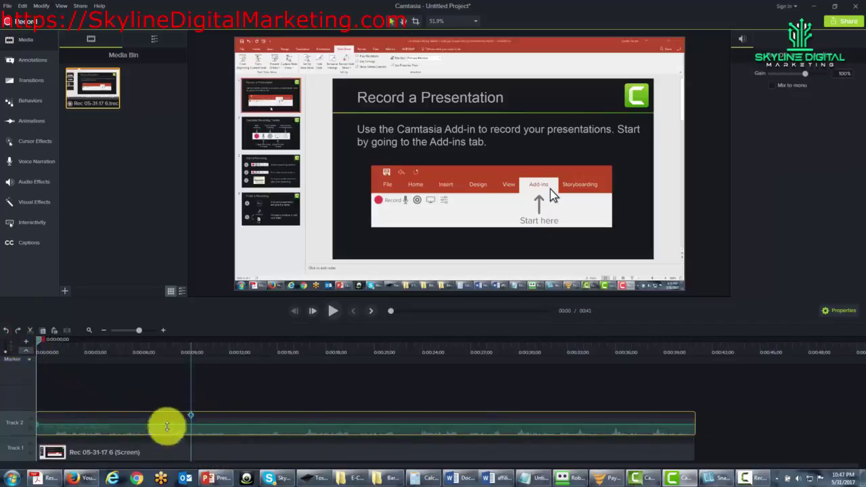
left_click(144, 453)
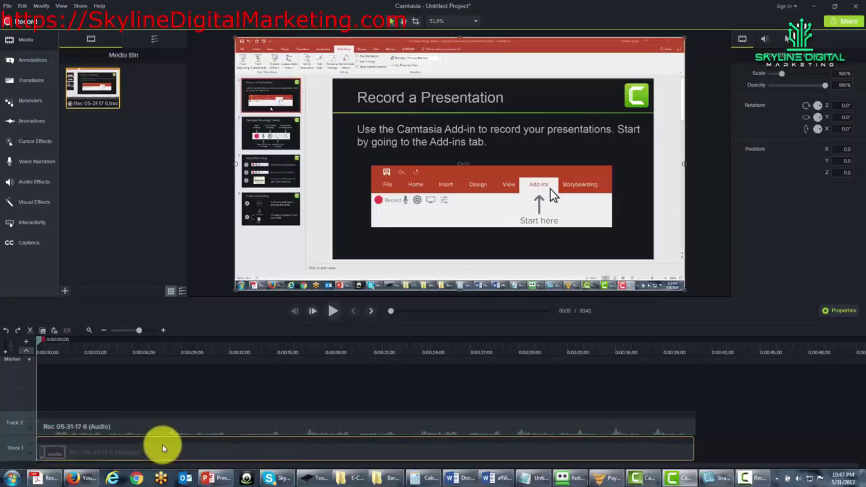
key("Delete")
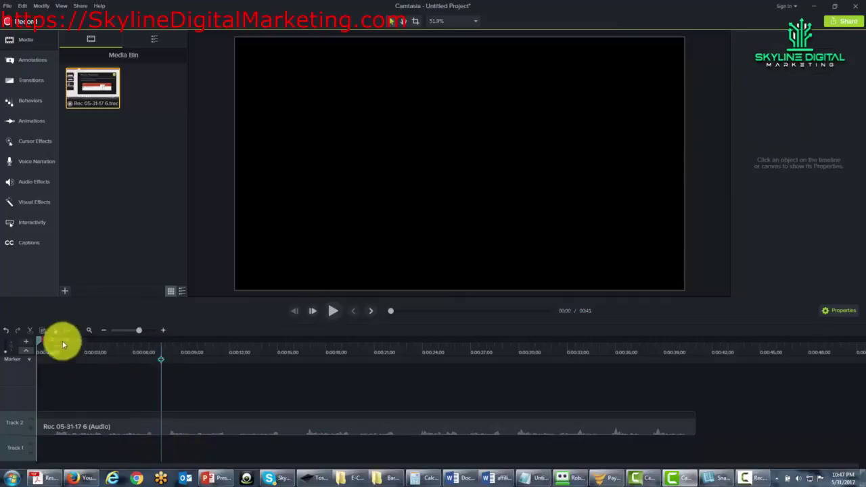
left_click(5, 330)
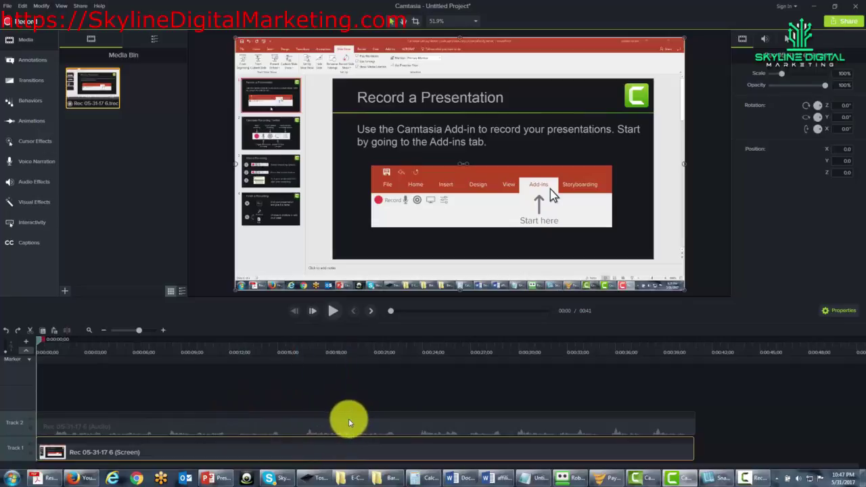
- Separate the Track 2 audio clip into system audio and voice audio tracks
left_click(137, 415)
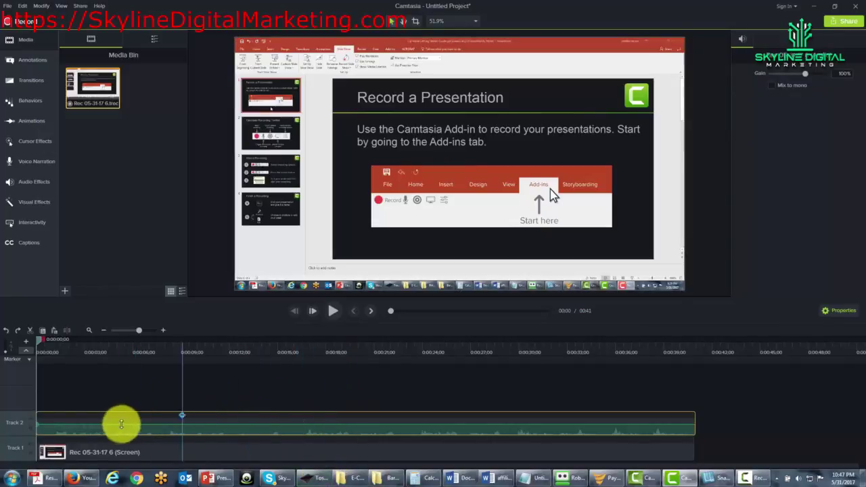
right_click(123, 425)
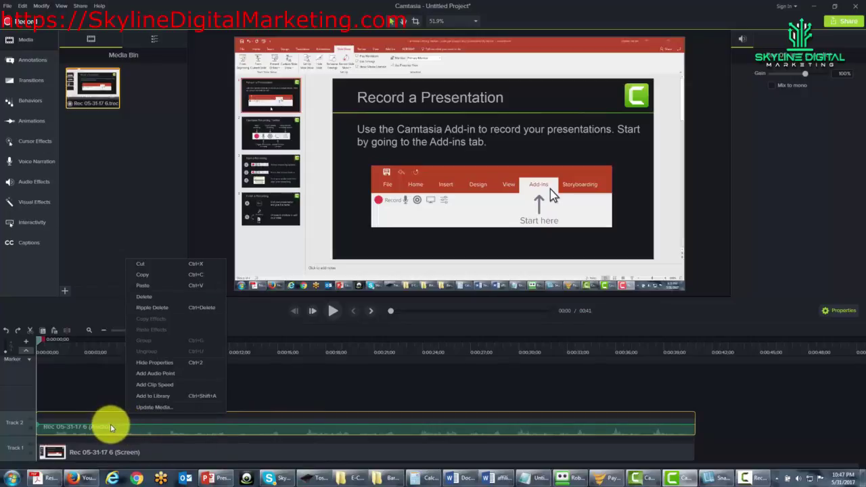
left_click(142, 443)
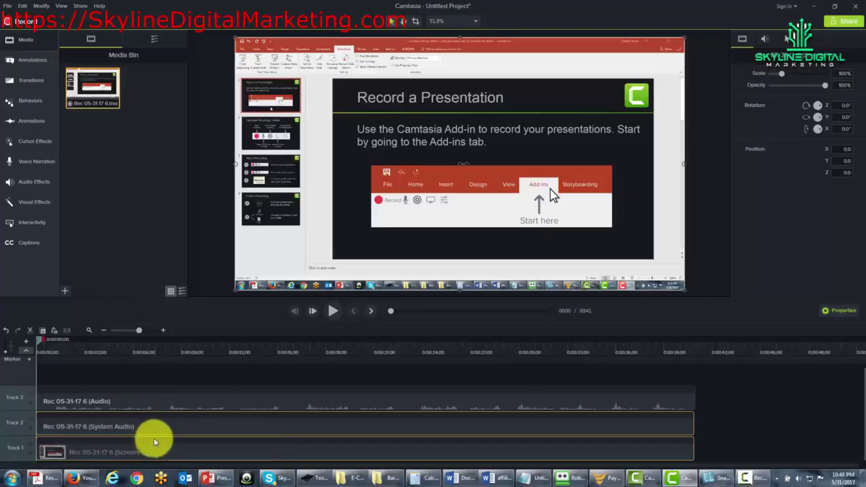
- Delete the System Audio clip from Track 2
left_click(95, 423)
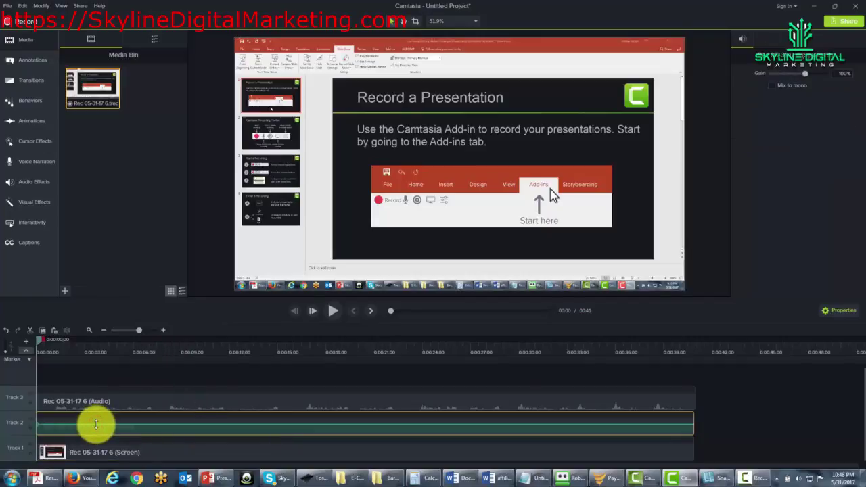
key("Delete")
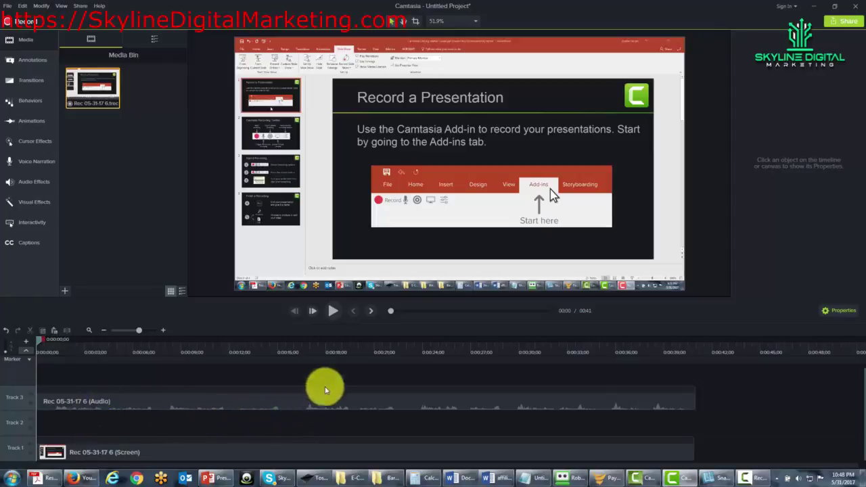
mouse_move(142, 405)
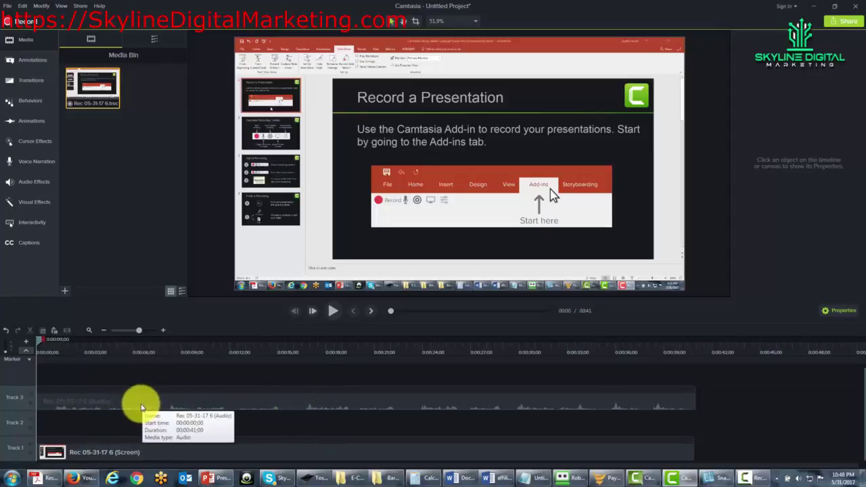